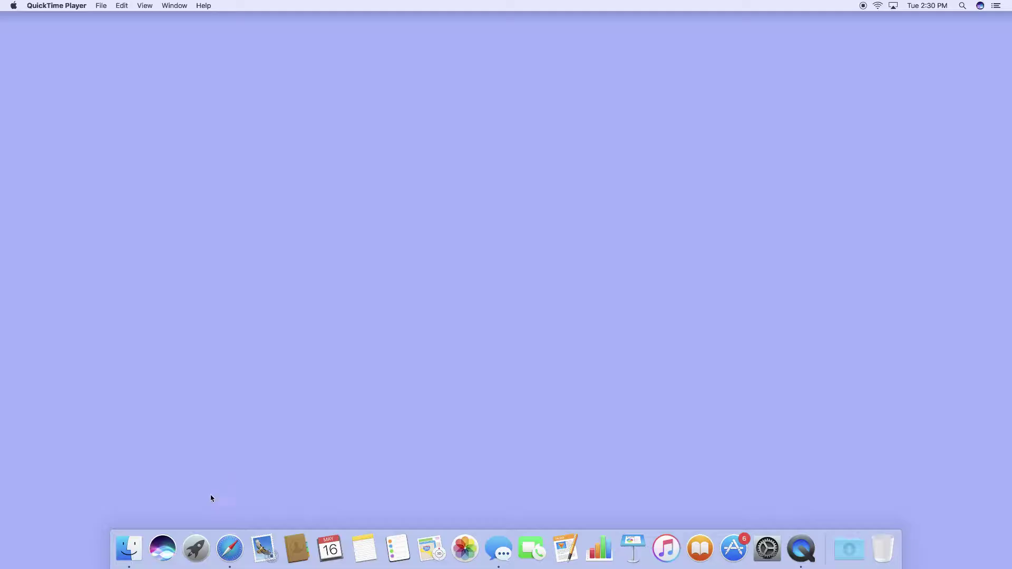
{"action": "left_click", "coordinate": [230, 550]}
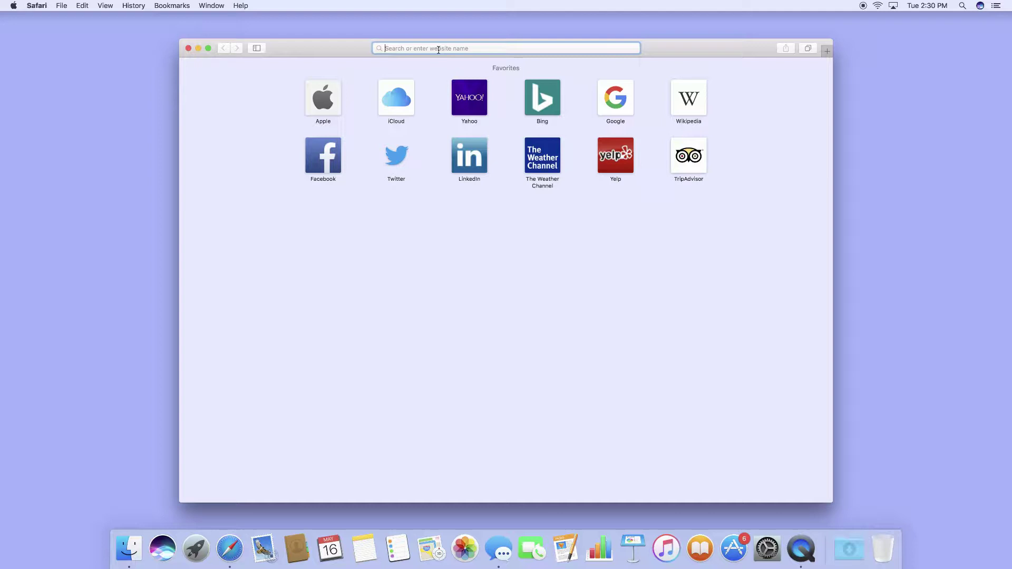
{"action": "type", "text": "www"}
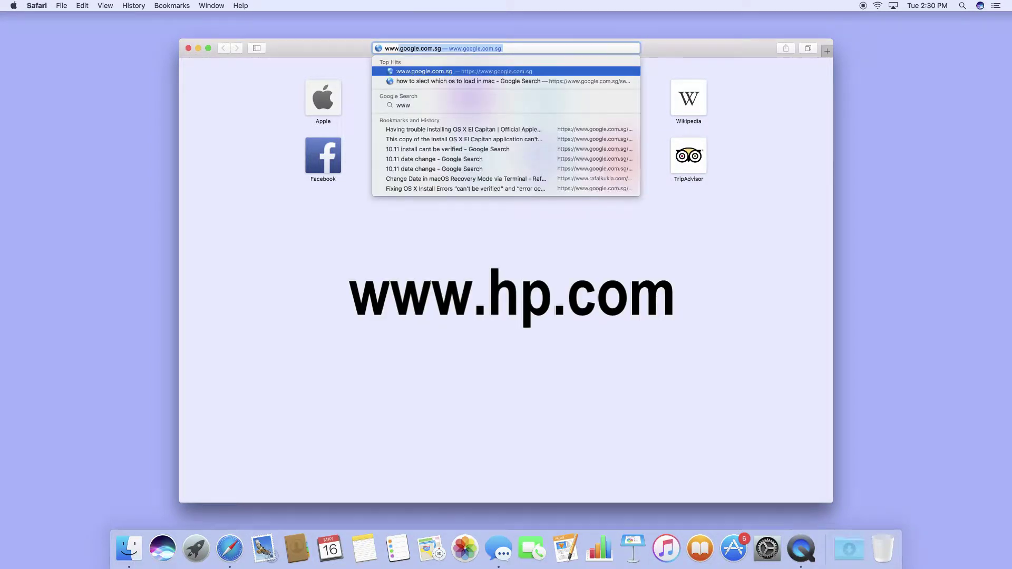
{"action": "type", "text": ".hp.com"}
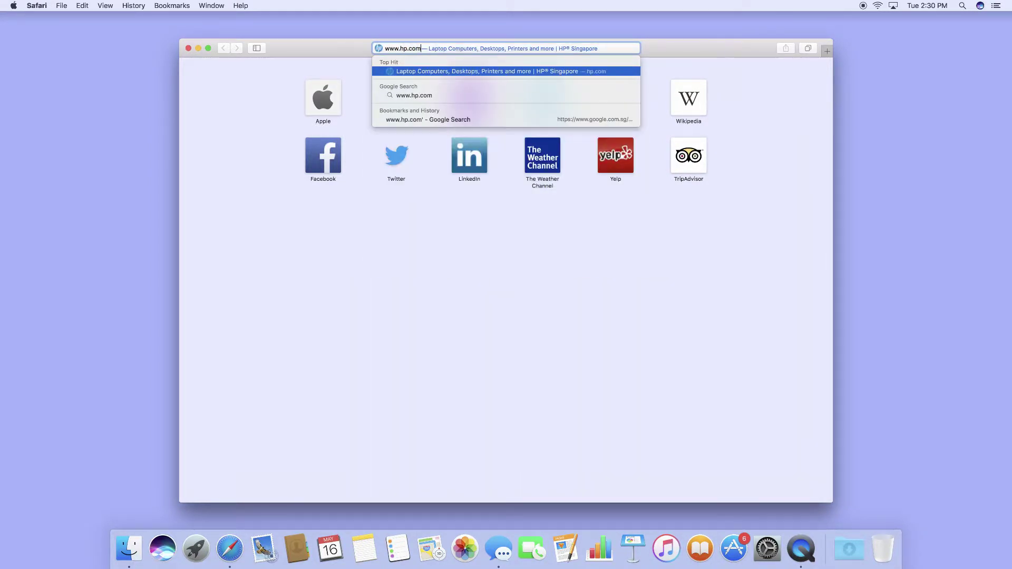
{"action": "key", "text": "Return"}
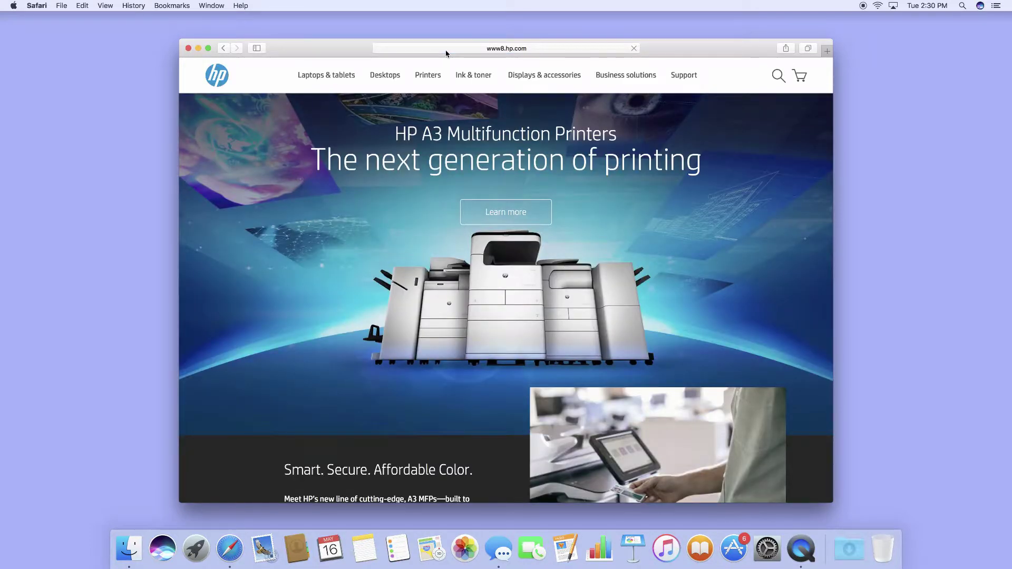
Step: Search Software & drivers for 'office jet pro 7740' and pick the OfficeJet Pro 7740 suggestion
{"action": "mouse_move", "coordinate": [675, 78]}
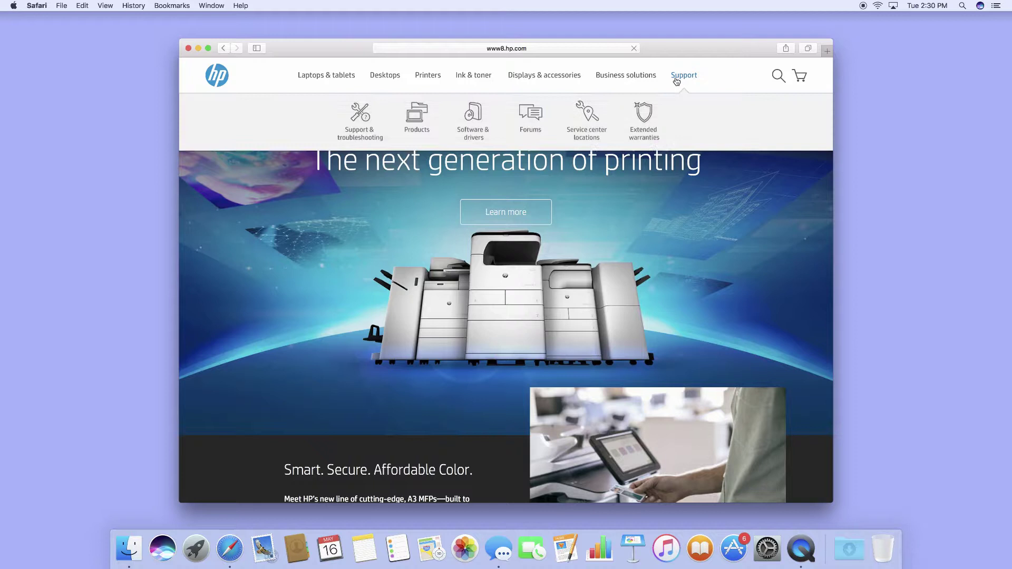
{"action": "left_click", "coordinate": [475, 136]}
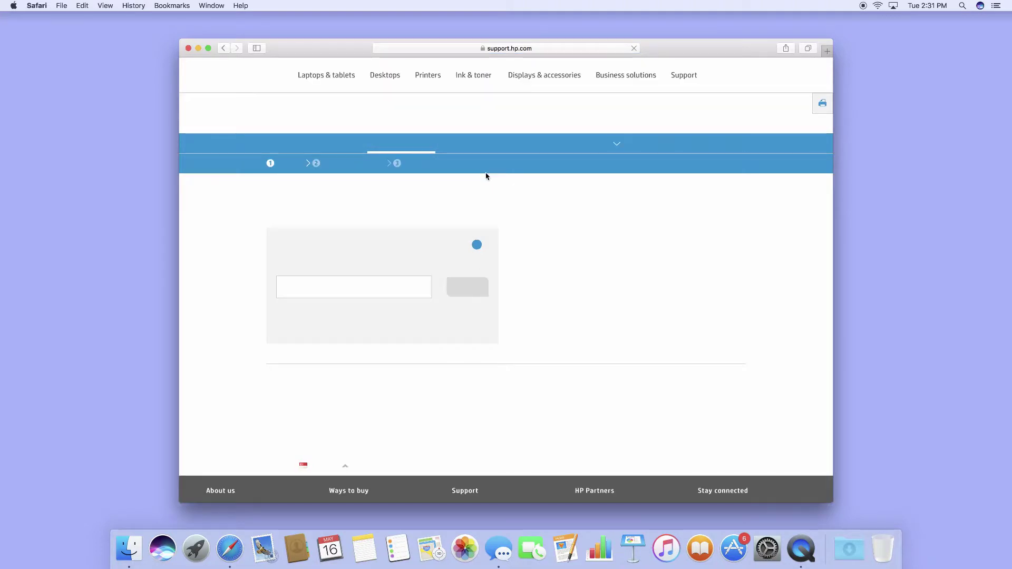
{"action": "left_click", "coordinate": [393, 291]}
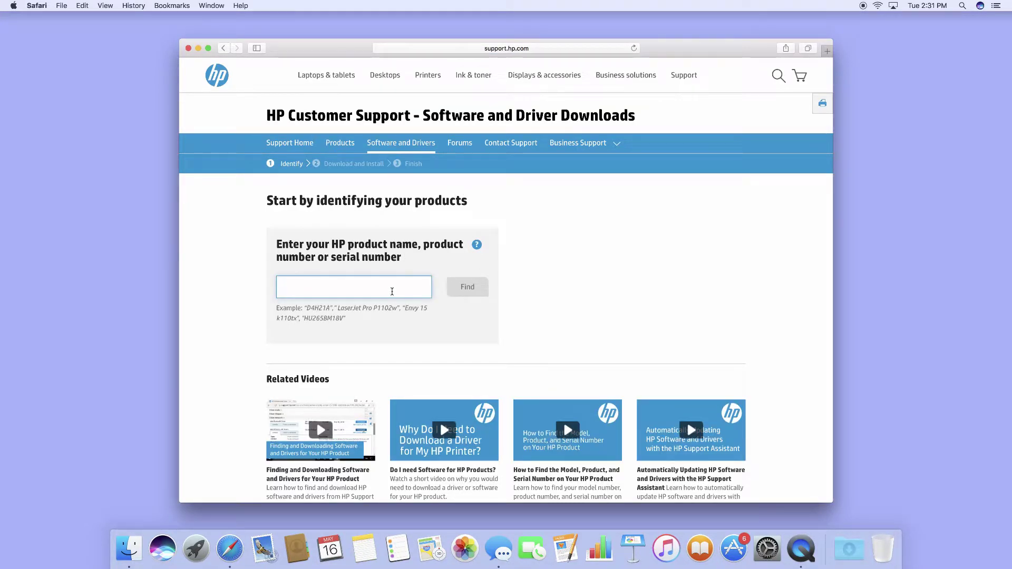
{"action": "type", "text": "office"}
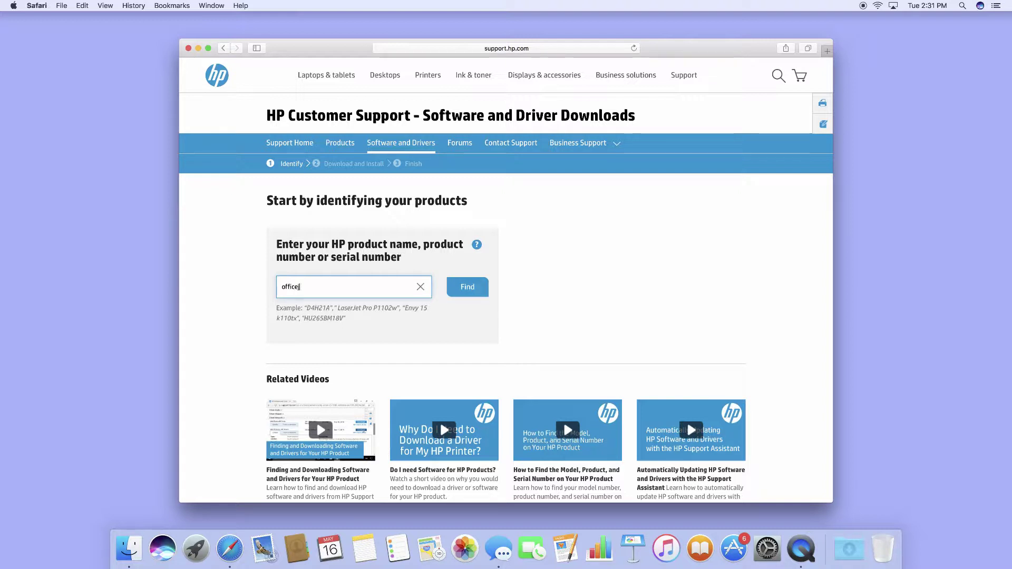
{"action": "type", "text": " jet pro "}
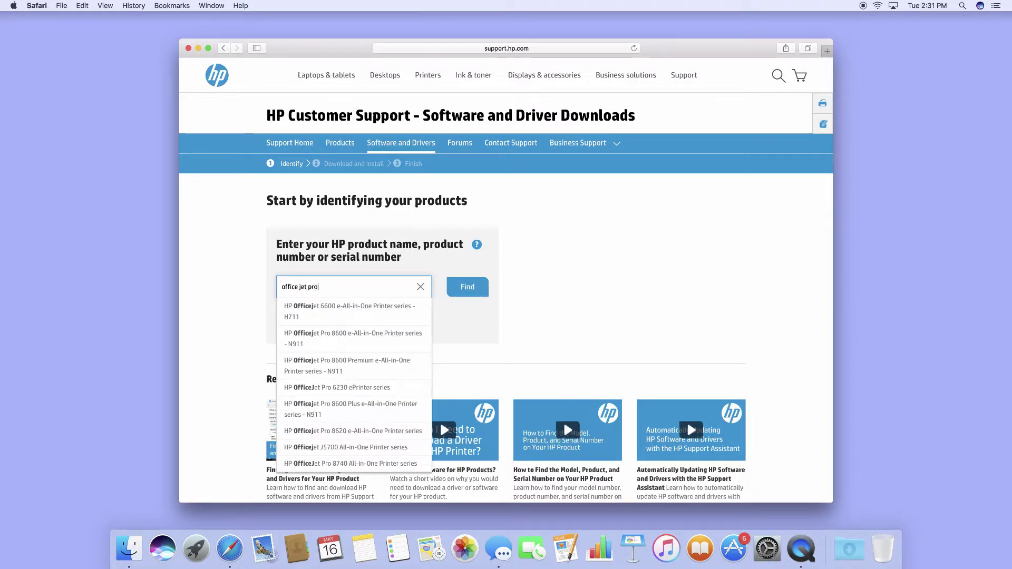
{"action": "type", "text": "7740"}
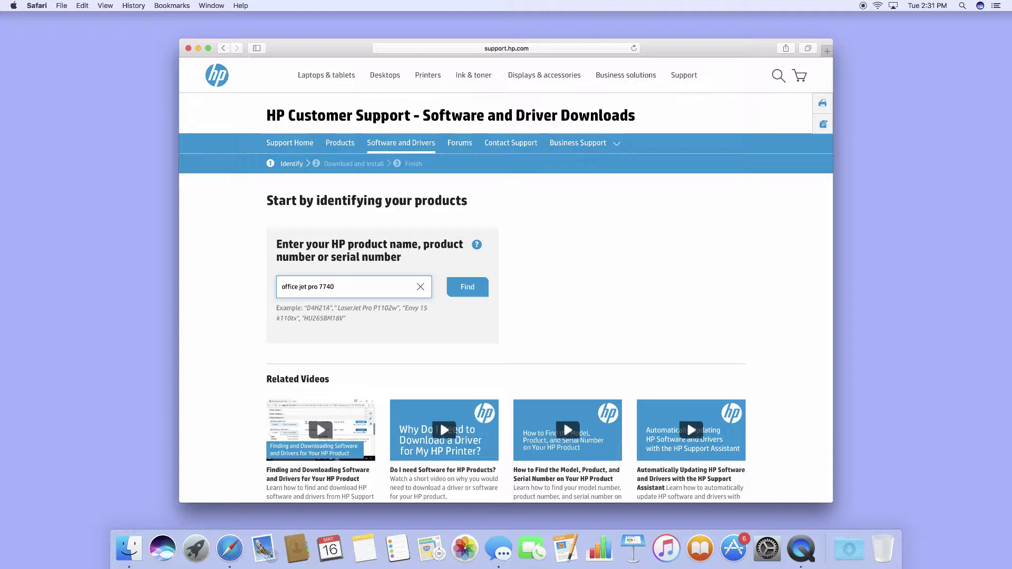
{"action": "left_click", "coordinate": [378, 312]}
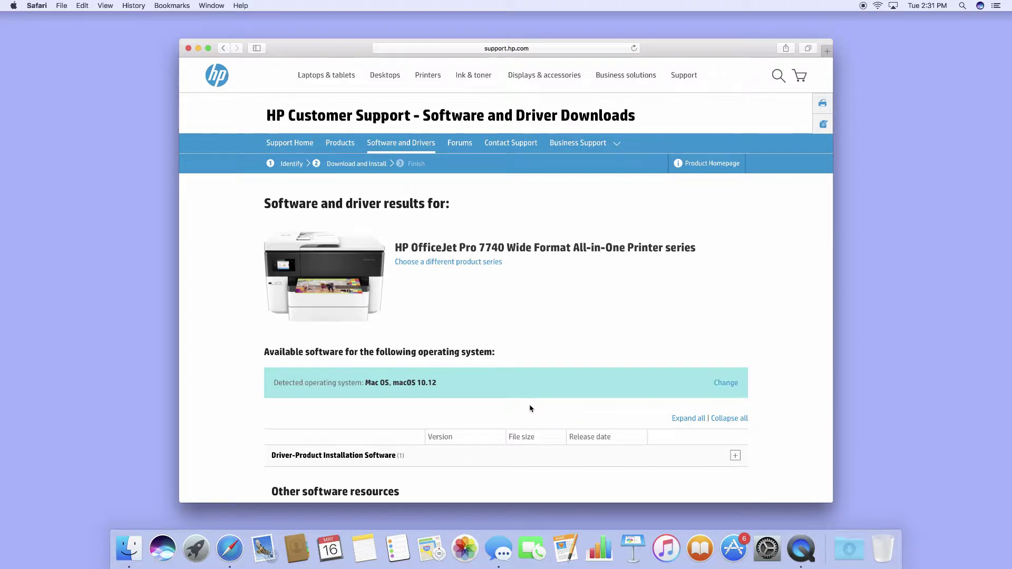
Step: Download HP Easy Start from Driver-Product Installation Software and close the download assistant
{"action": "scroll", "coordinate": [532, 409], "scroll_direction": "down", "scroll_amount": 1}
{"action": "scroll", "coordinate": [532, 409], "scroll_direction": "up", "scroll_amount": 1}
{"action": "scroll", "coordinate": [531, 409], "scroll_direction": "down", "scroll_amount": 2}
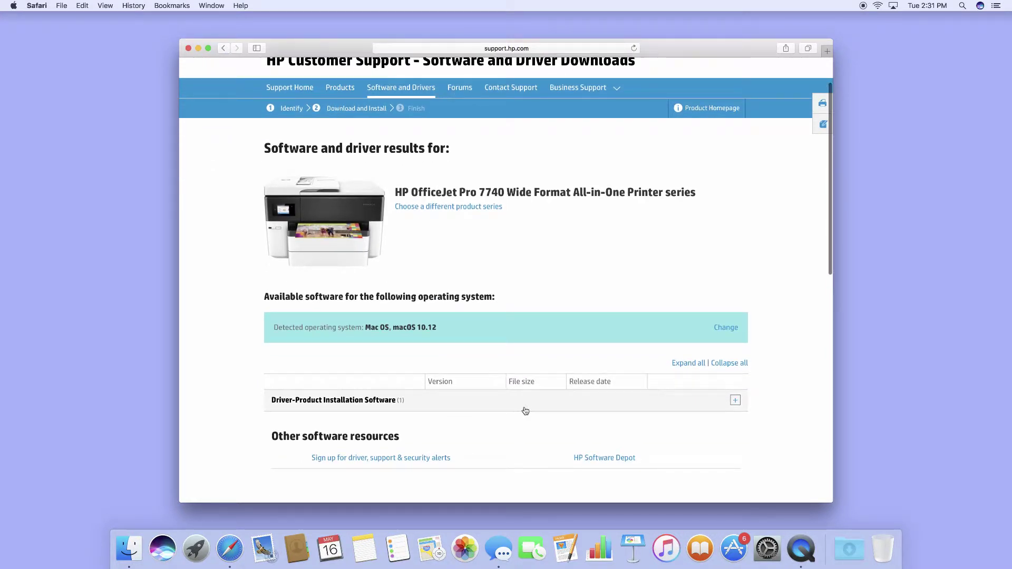
{"action": "left_click", "coordinate": [369, 404]}
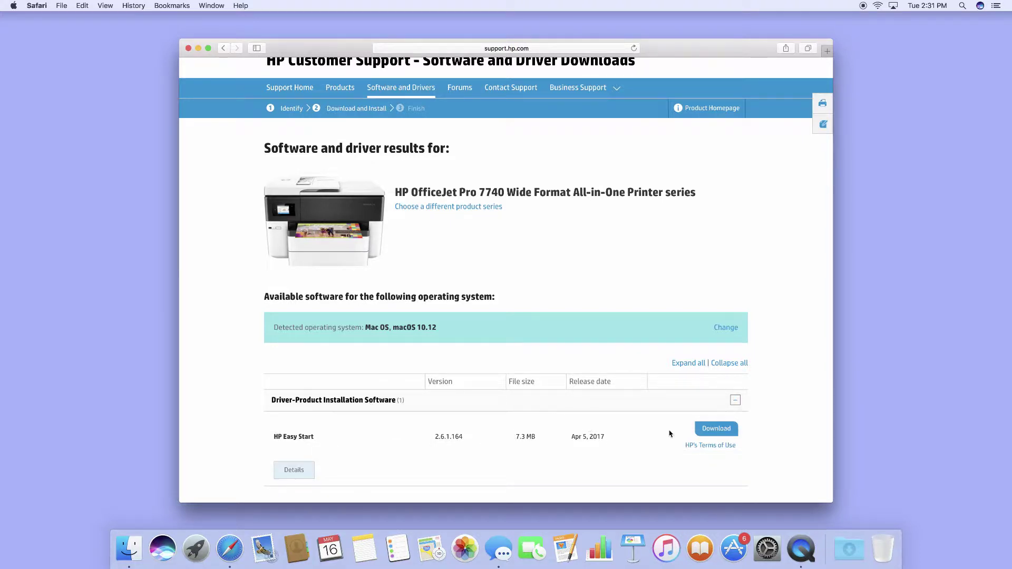
{"action": "left_click", "coordinate": [712, 431]}
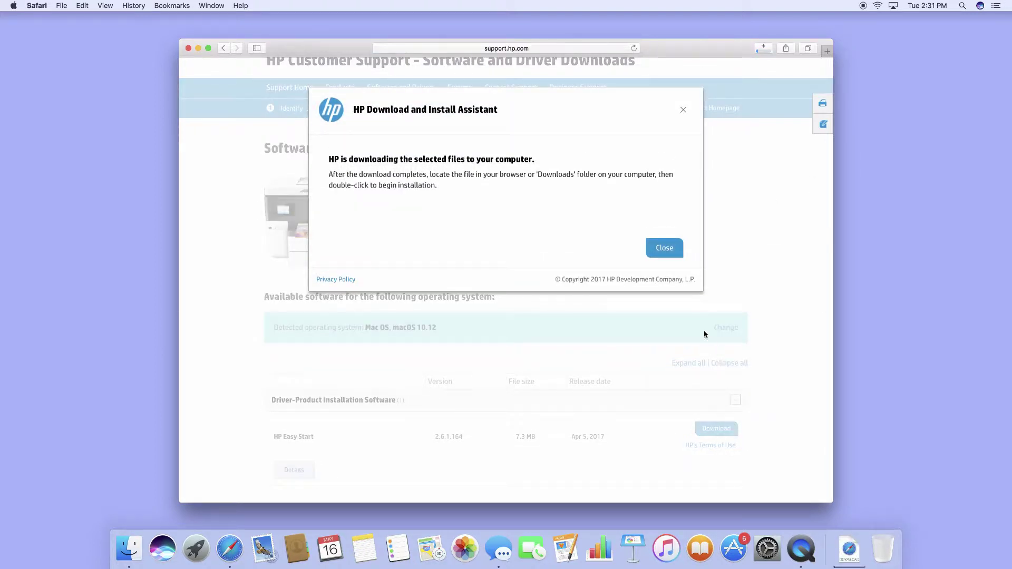
{"action": "left_click", "coordinate": [664, 248]}
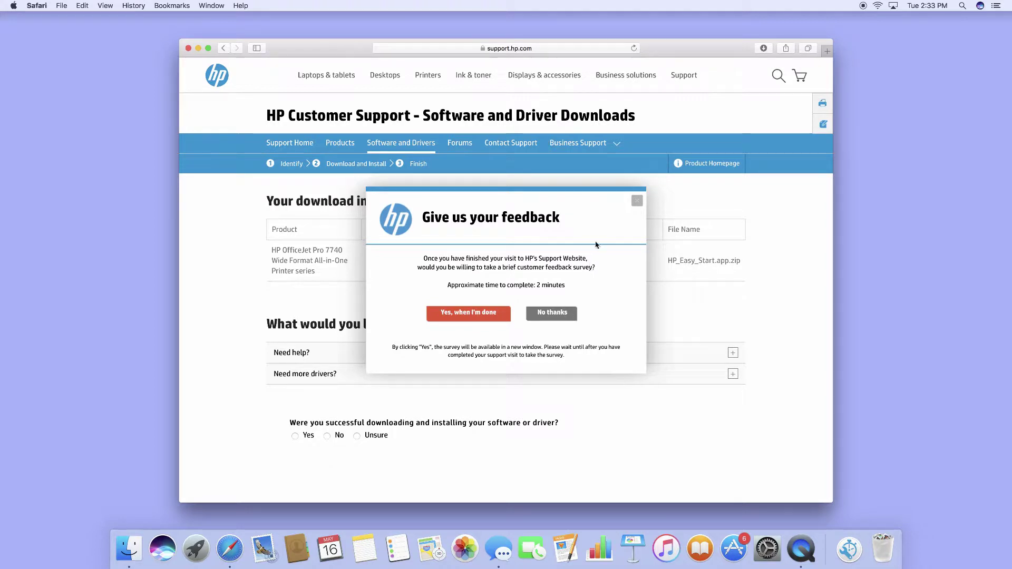
Step: Decline the feedback survey, then open HP Easy Start from Downloads and allow it to run
{"action": "left_click", "coordinate": [637, 201]}
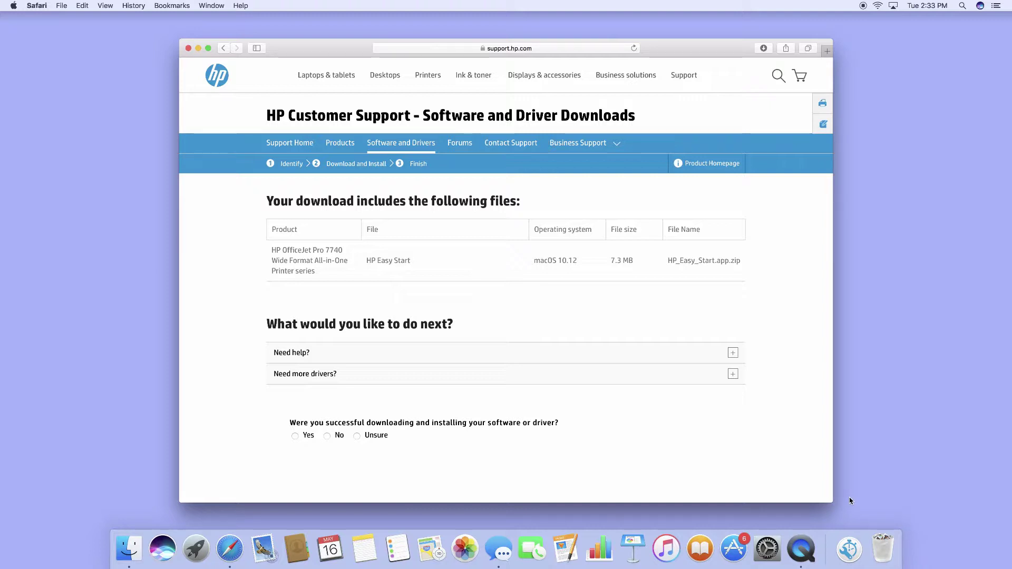
{"action": "left_click", "coordinate": [849, 554]}
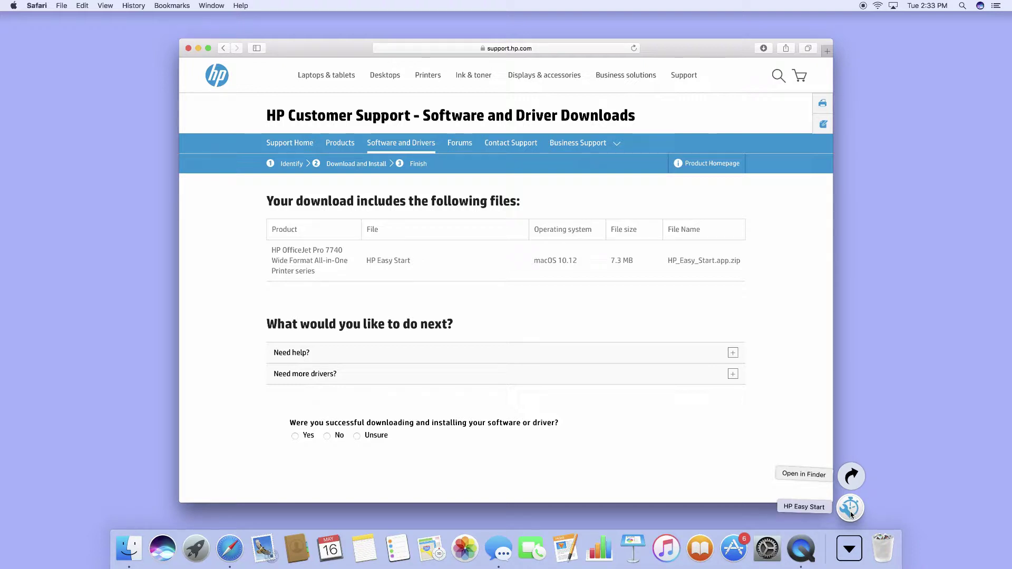
{"action": "left_click", "coordinate": [850, 509]}
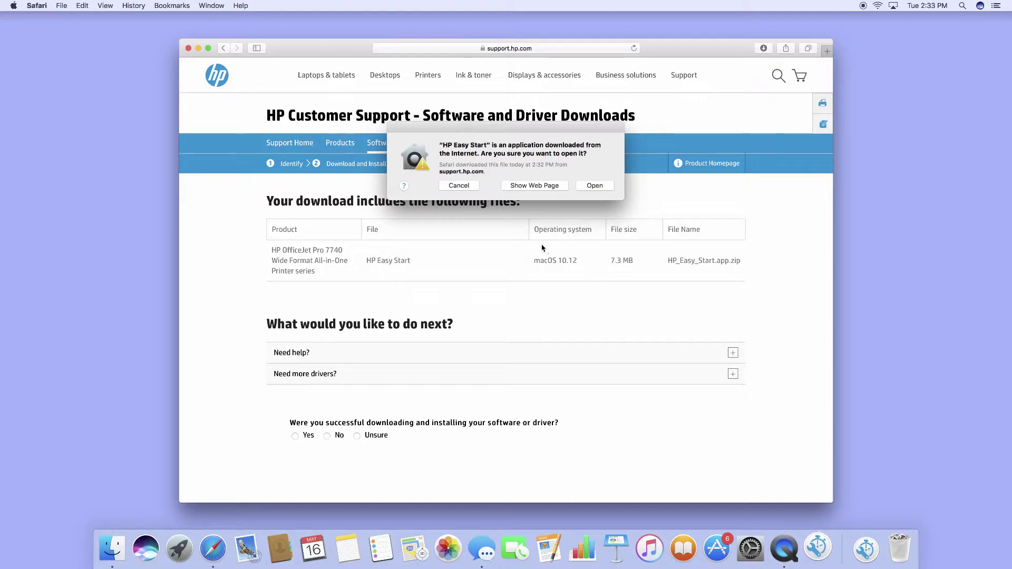
{"action": "left_click", "coordinate": [595, 186]}
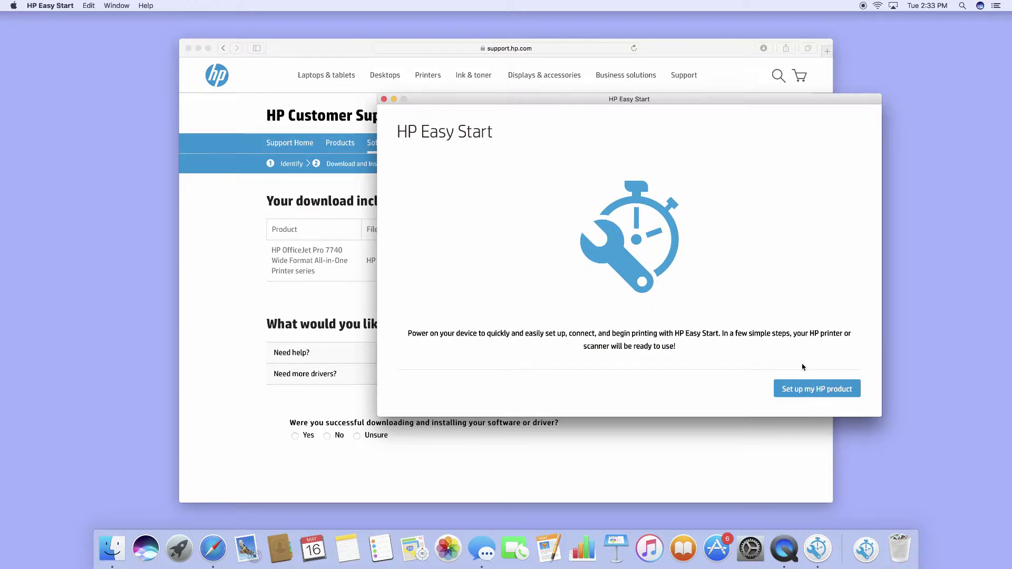
Step: Start HP Easy Start setup for the OfficeJet Pro 7740 series and close the Safari window
{"action": "left_click", "coordinate": [819, 394]}
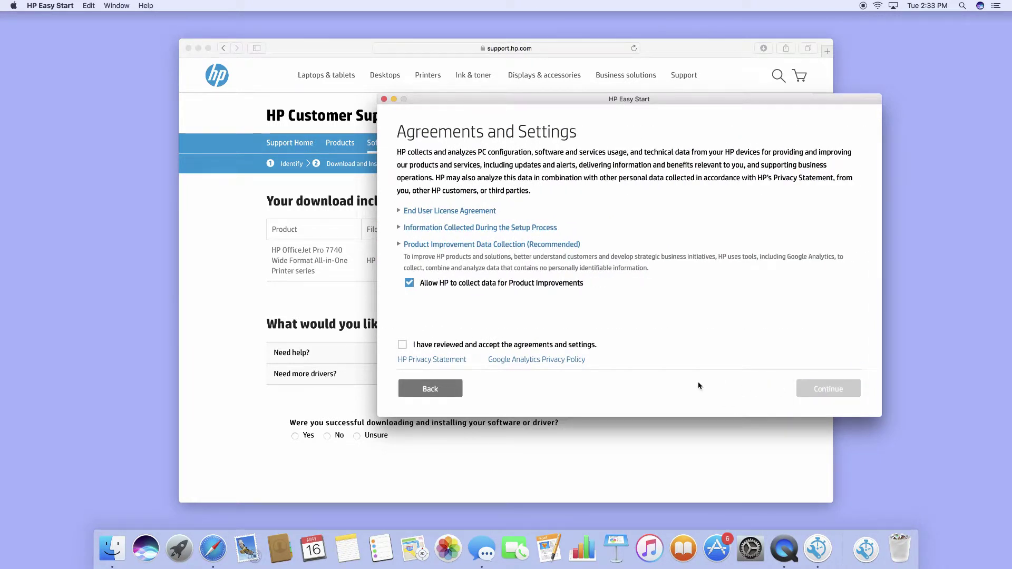
{"action": "left_click", "coordinate": [403, 346]}
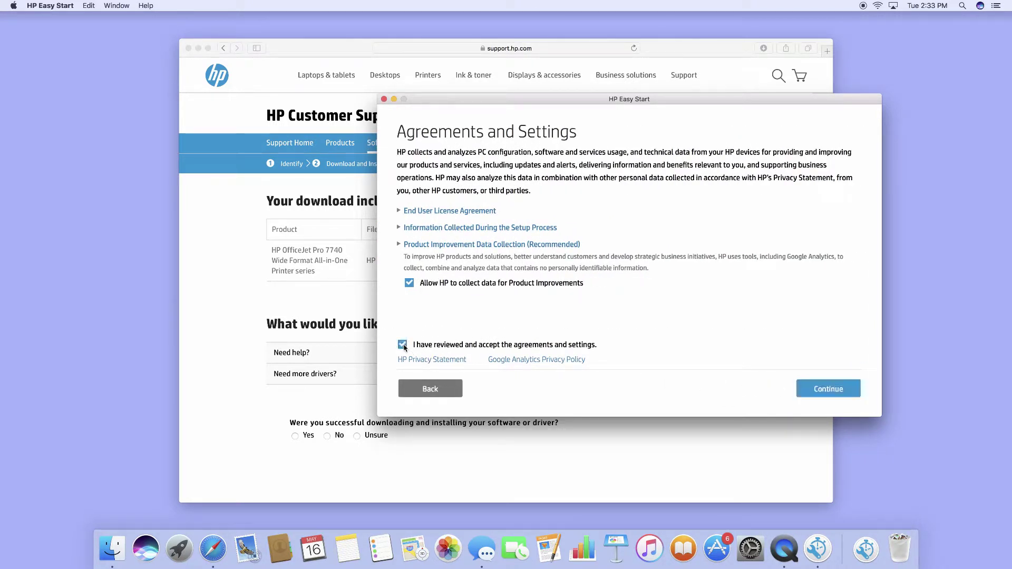
{"action": "left_click", "coordinate": [810, 392]}
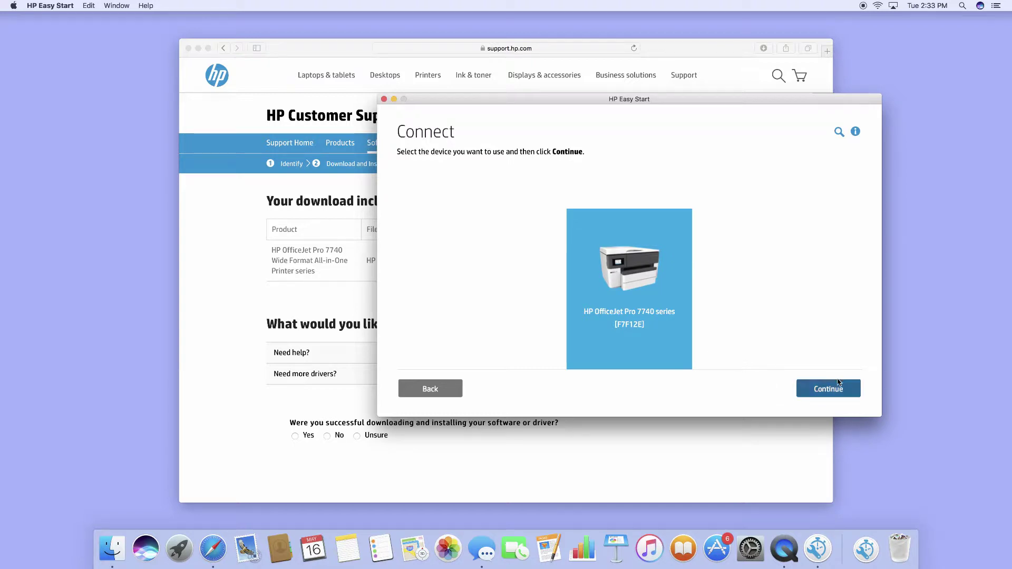
{"action": "left_click", "coordinate": [835, 390]}
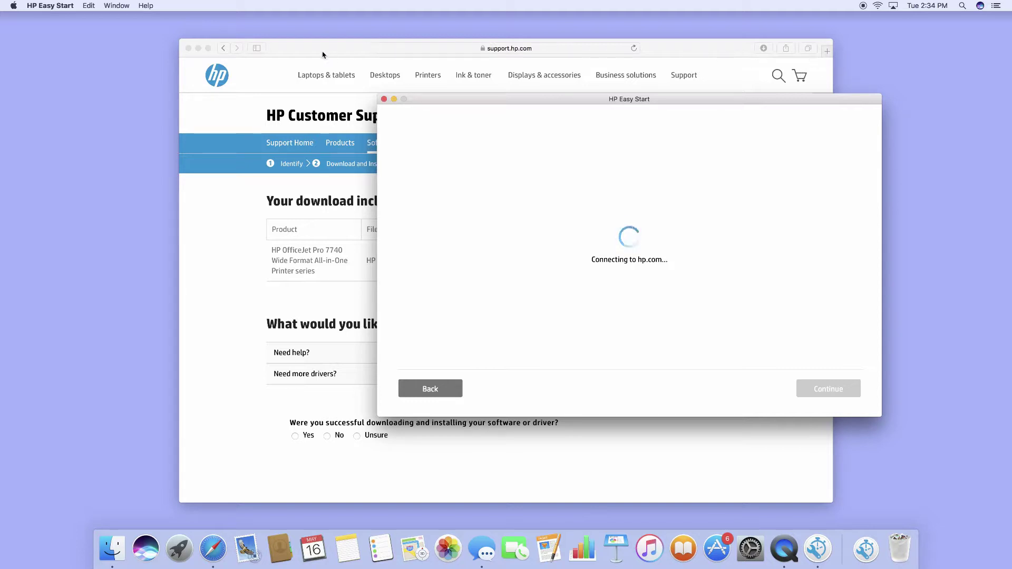
{"action": "left_click", "coordinate": [188, 48]}
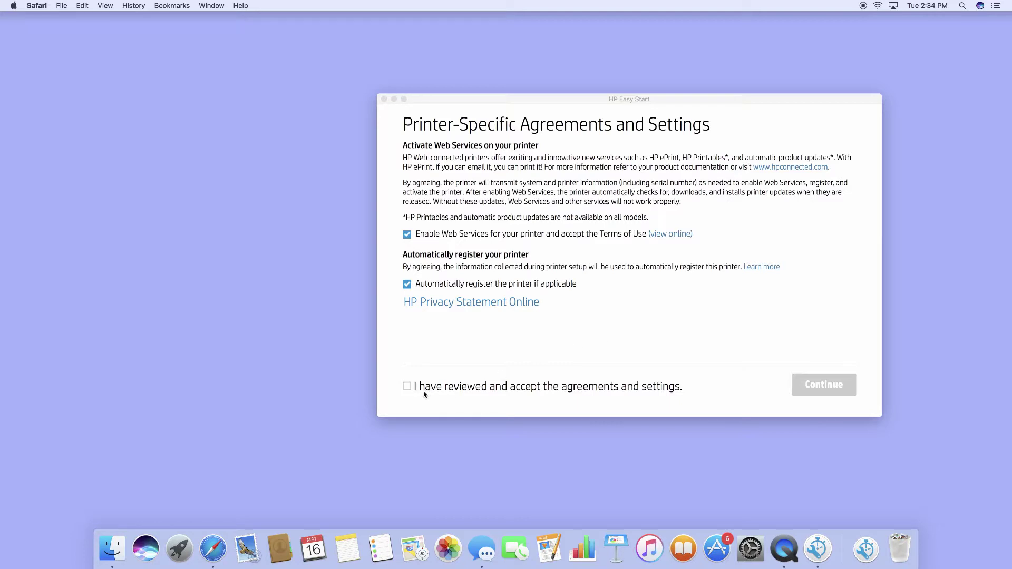
Step: Tick 'I have reviewed and accept the agreements and settings' and continue to the survey
{"action": "left_click", "coordinate": [409, 390]}
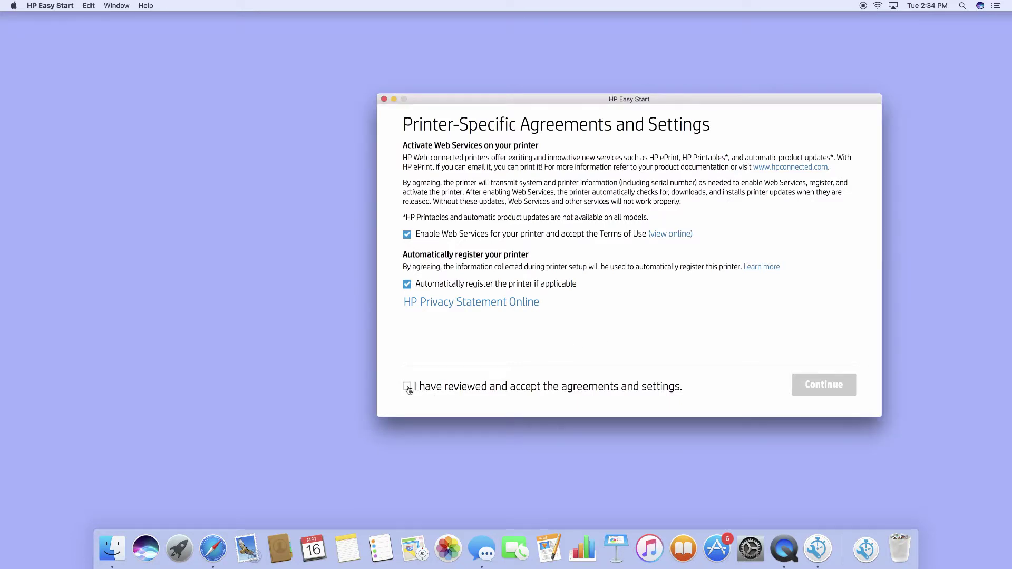
{"action": "left_click", "coordinate": [407, 388]}
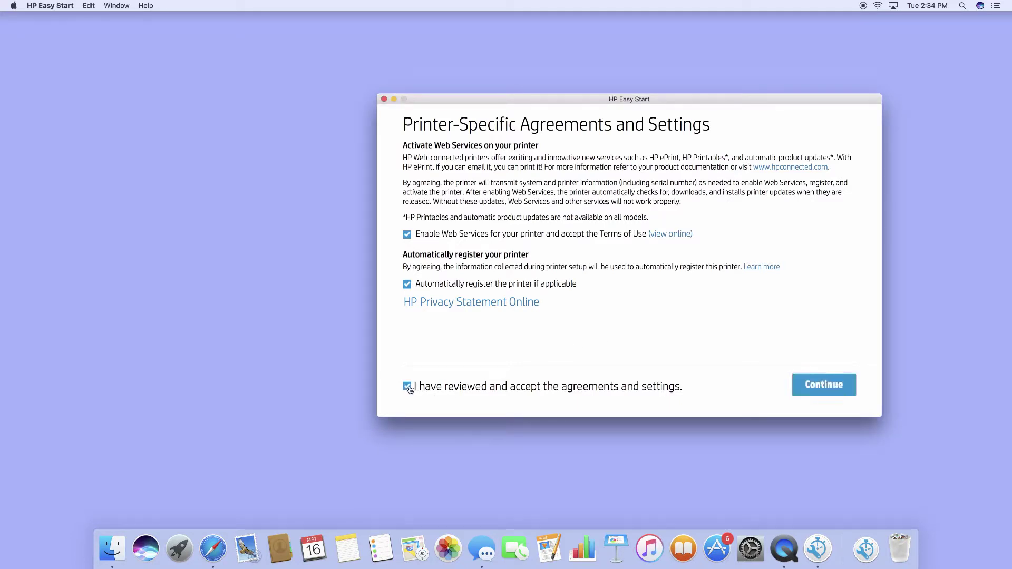
{"action": "left_click", "coordinate": [811, 392]}
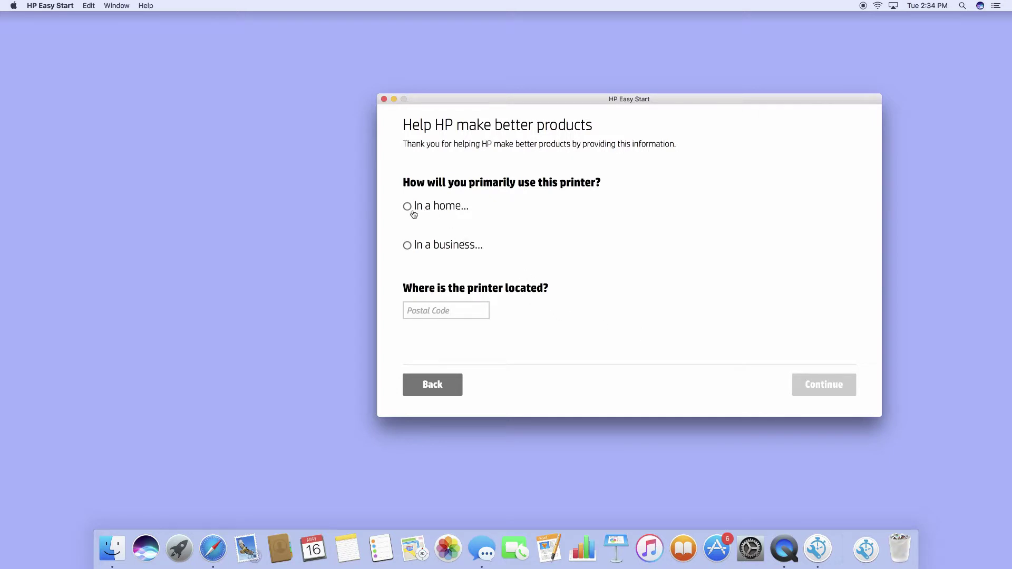
Step: Answer the usage survey: business use, 1-9 employees, and the postal code, then submit
{"action": "left_click", "coordinate": [408, 246]}
{"action": "left_click", "coordinate": [442, 262]}
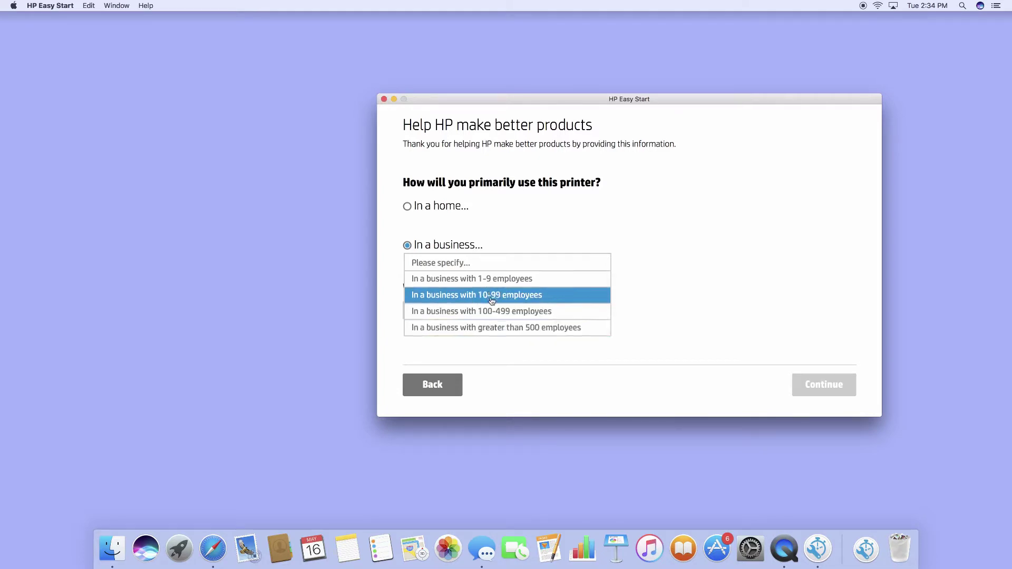
{"action": "left_click", "coordinate": [492, 280]}
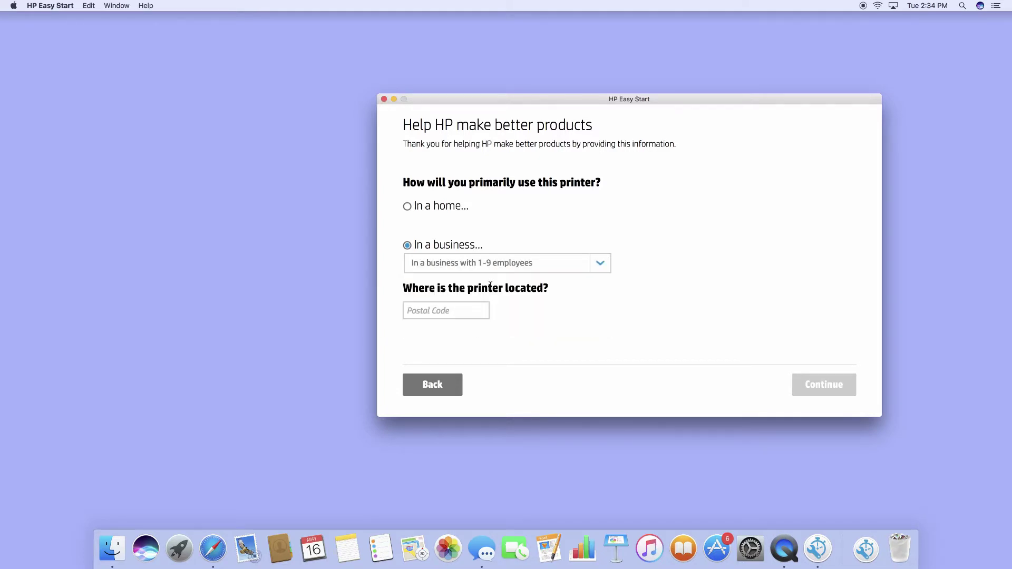
{"action": "left_click", "coordinate": [463, 313]}
{"action": "type", "text": "123"}
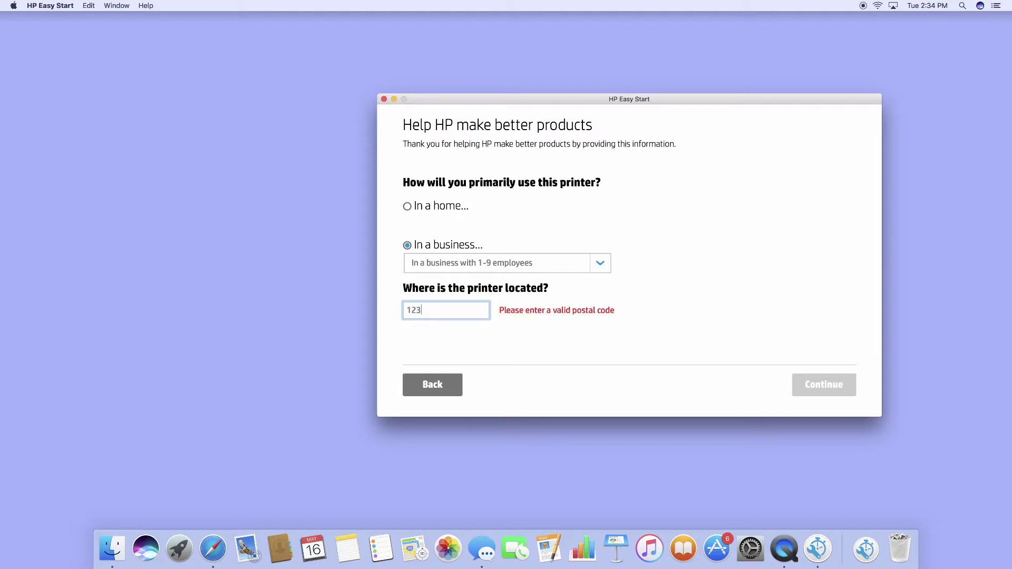
{"action": "type", "text": "456"}
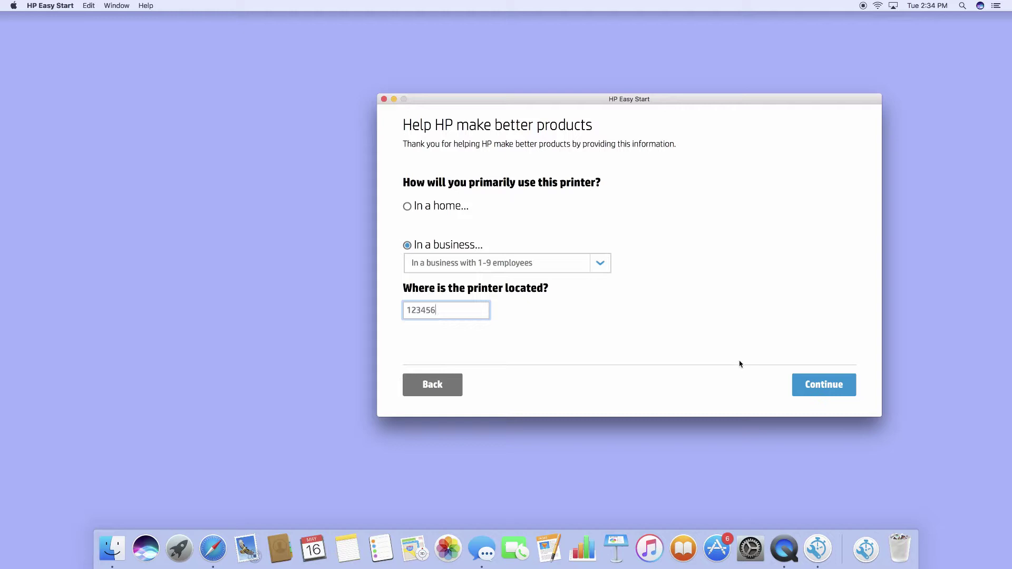
{"action": "left_click", "coordinate": [838, 385]}
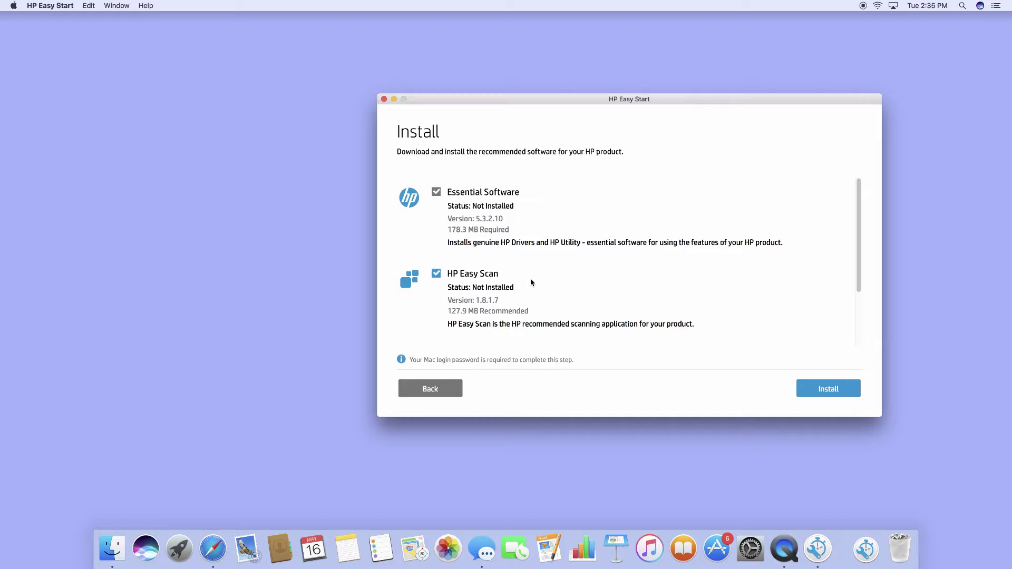
Step: Install Essential Software, HP Easy Scan and Product Help, authorizing with the Mac login password
{"action": "scroll", "coordinate": [707, 331], "scroll_direction": "down", "scroll_amount": 2}
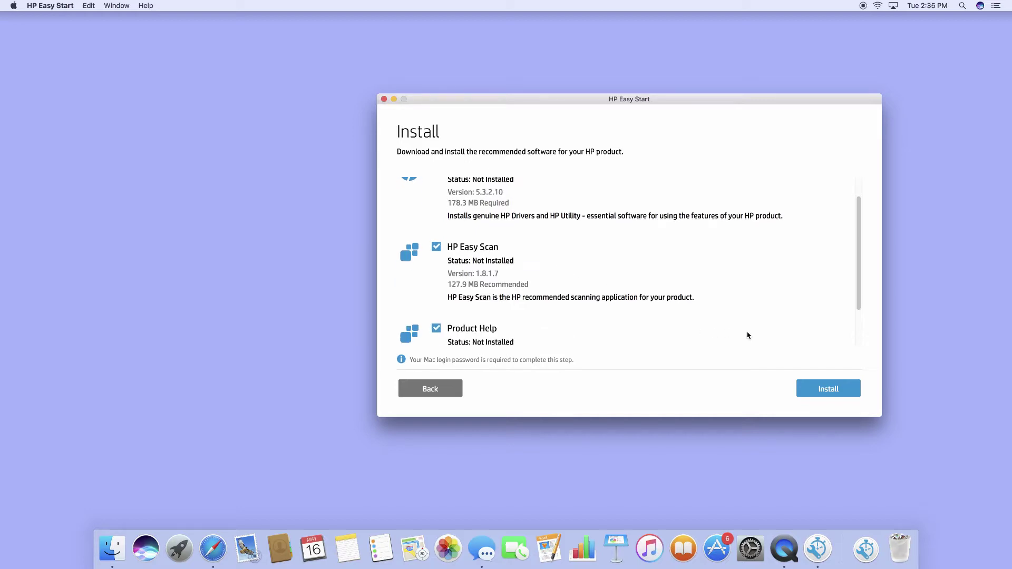
{"action": "scroll", "coordinate": [770, 341], "scroll_direction": "up", "scroll_amount": 1}
{"action": "scroll", "coordinate": [769, 342], "scroll_direction": "down", "scroll_amount": 3}
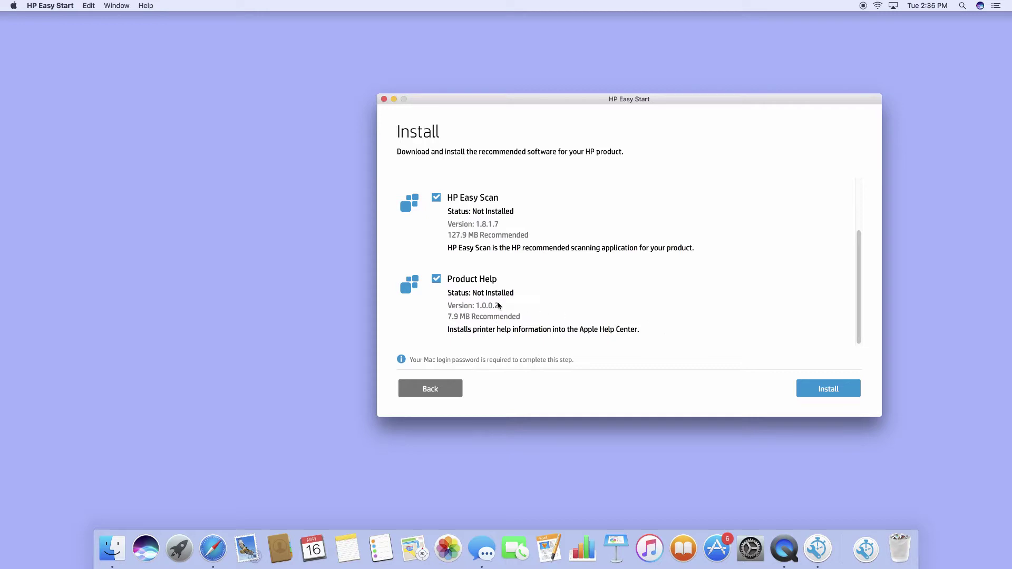
{"action": "left_click", "coordinate": [821, 392]}
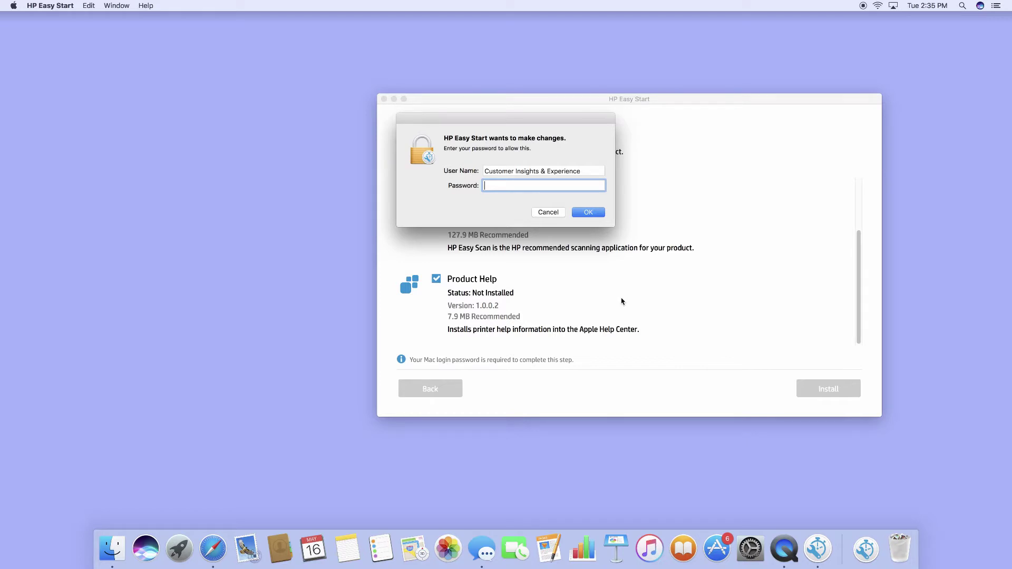
{"action": "type", "text": "•••••"}
{"action": "left_click", "coordinate": [589, 212]}
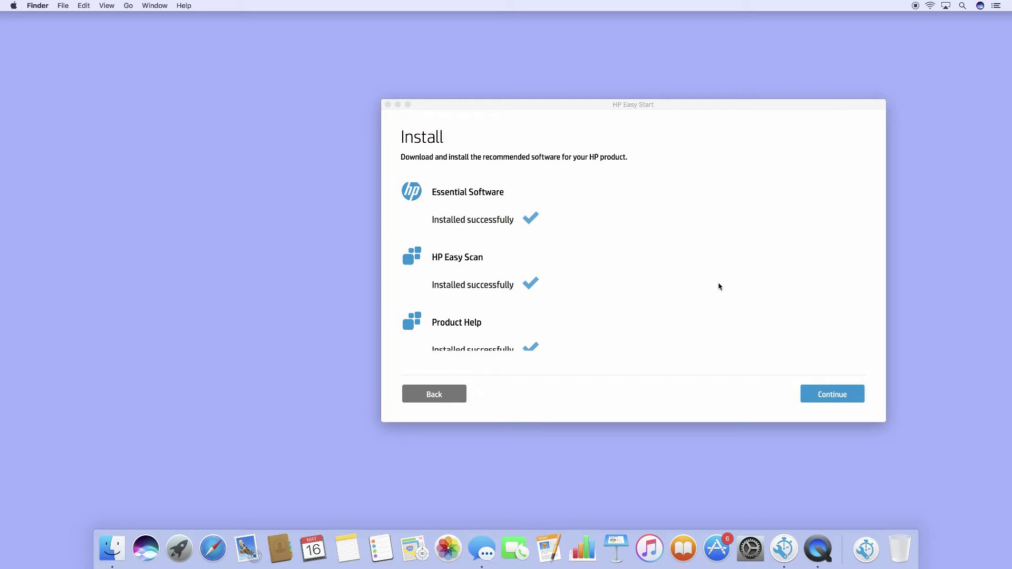
Step: Turn on 'Show extended alerts for' on the Status and Alerts page and continue
{"action": "left_click", "coordinate": [815, 395]}
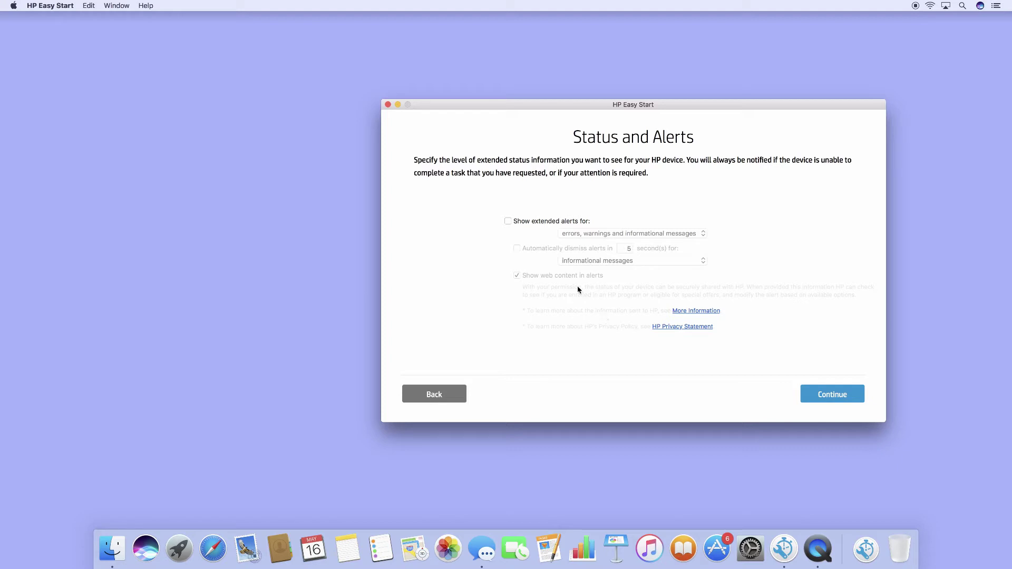
{"action": "left_click", "coordinate": [508, 222]}
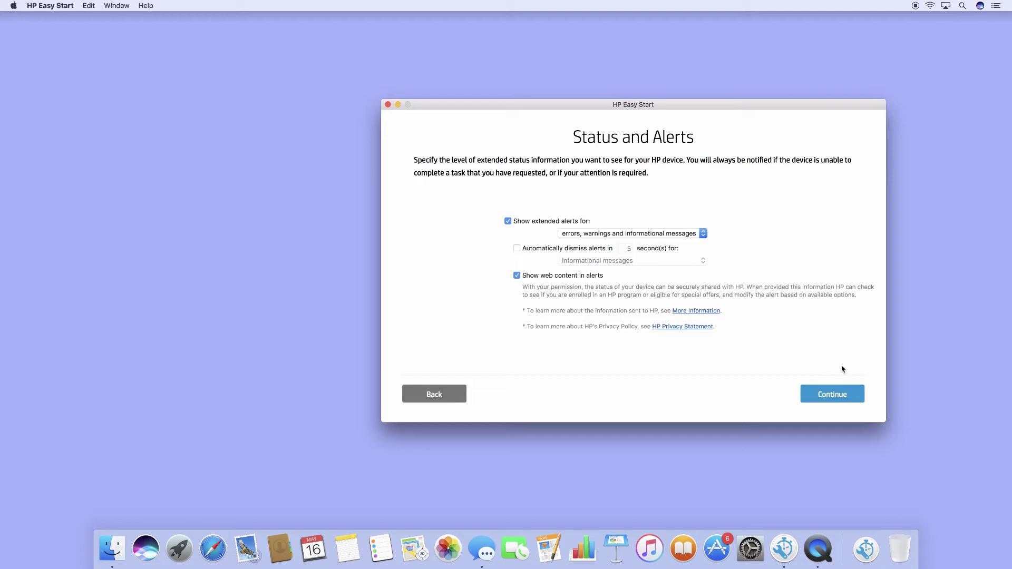
{"action": "left_click", "coordinate": [835, 395]}
{"action": "left_click", "coordinate": [835, 395]}
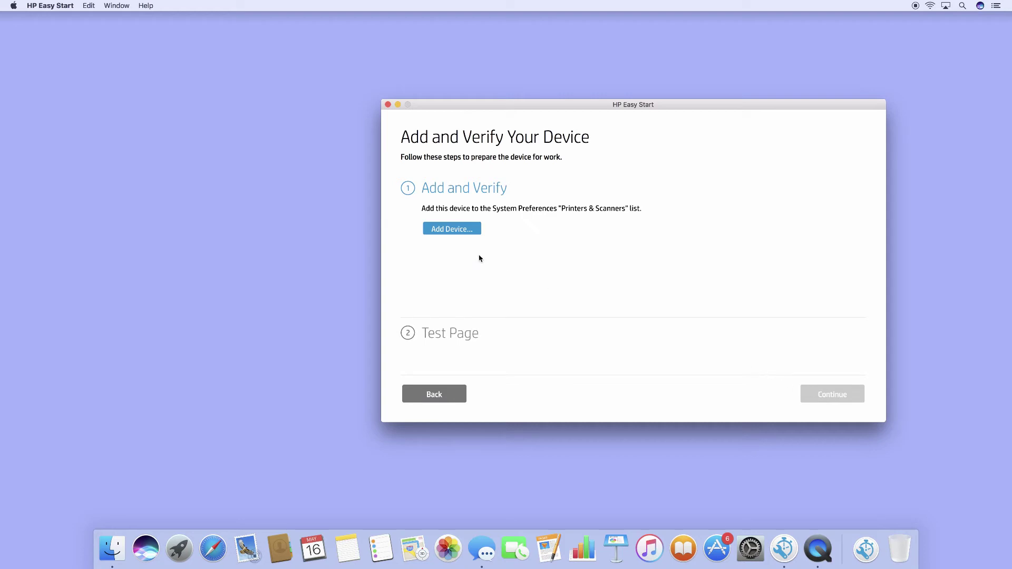
Step: Add the OfficeJet Pro 7740 to the system printer list, request a test page, and continue
{"action": "left_click", "coordinate": [463, 232]}
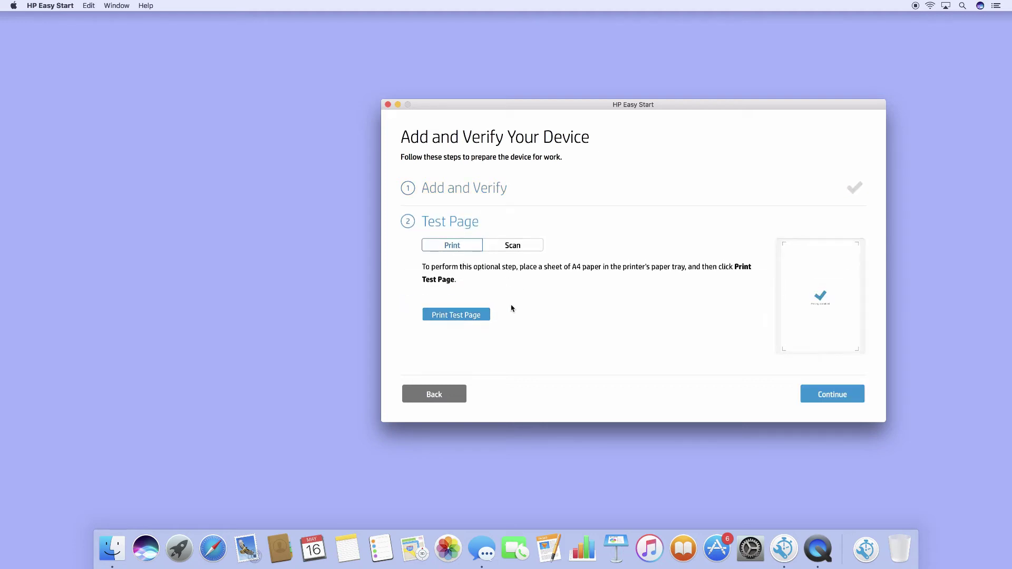
{"action": "left_click", "coordinate": [473, 315]}
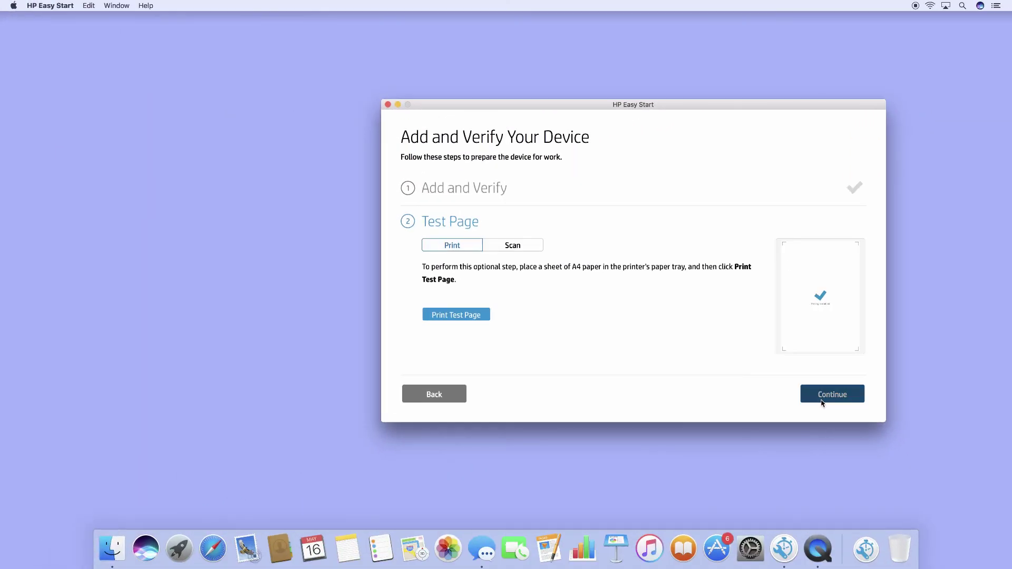
{"action": "left_click", "coordinate": [821, 402]}
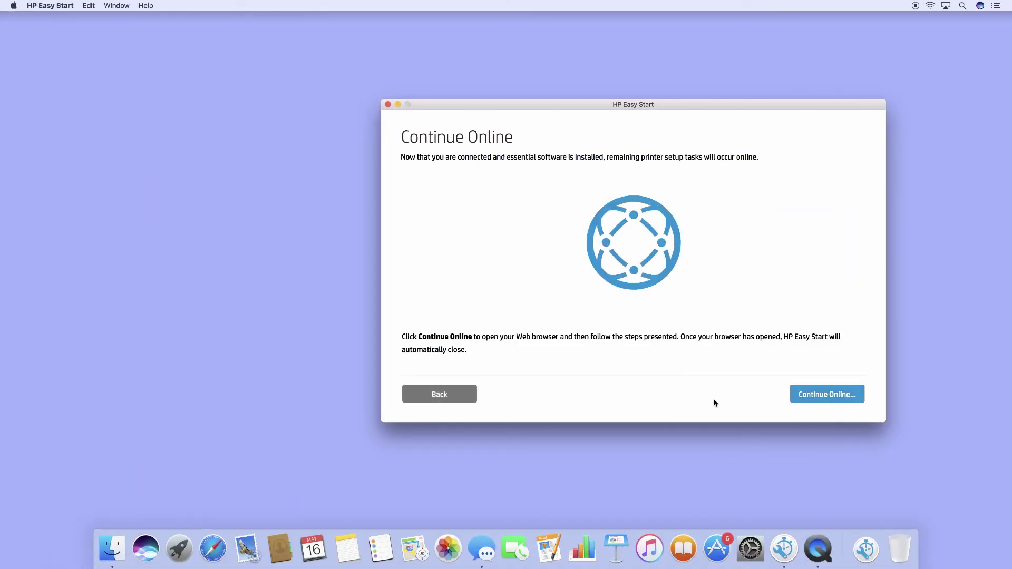
Step: Continue setup online in Safari and go past 'Printer Setup is complete!' to HP product registration
{"action": "left_click", "coordinate": [804, 399]}
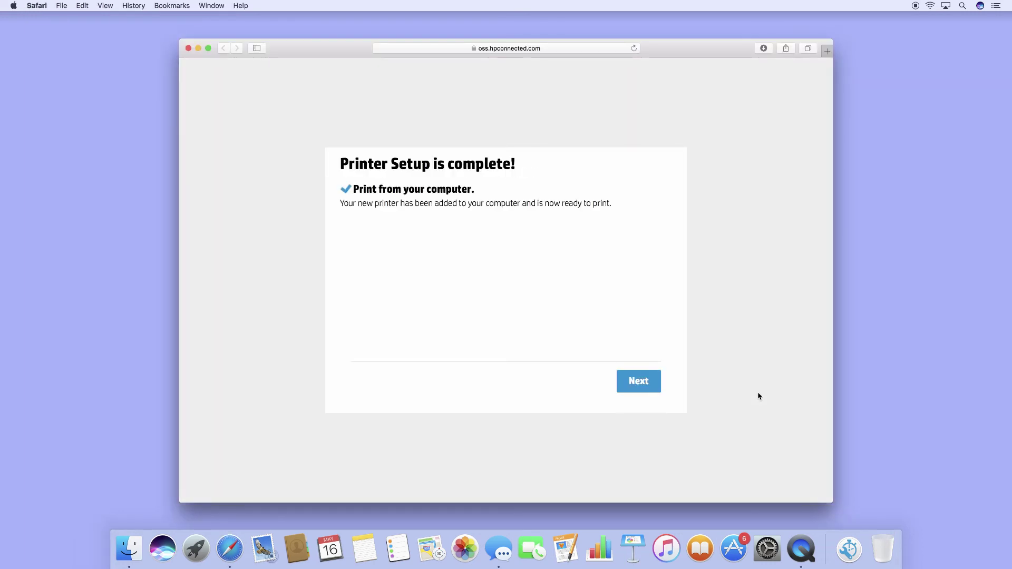
{"action": "left_click", "coordinate": [646, 387]}
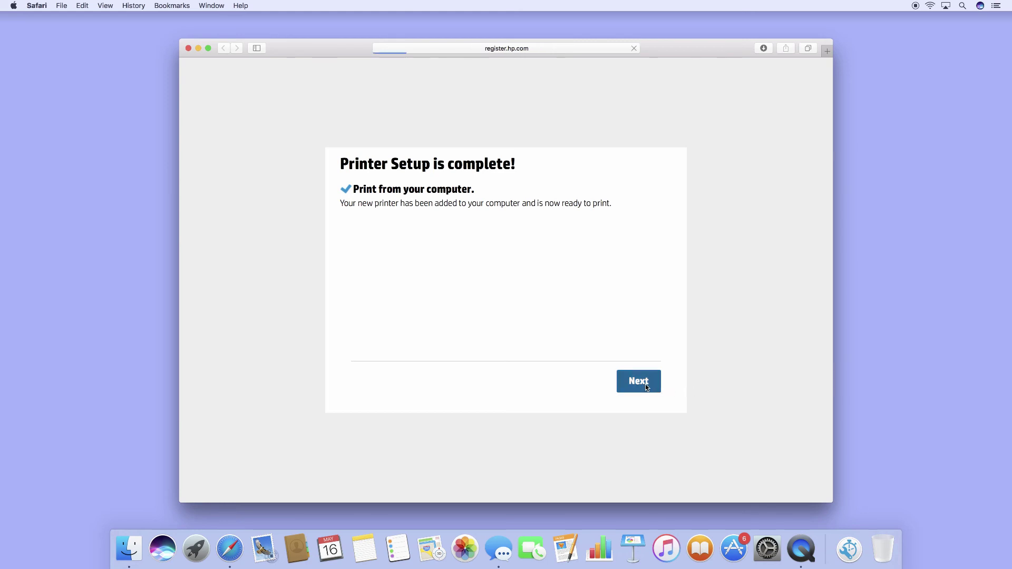